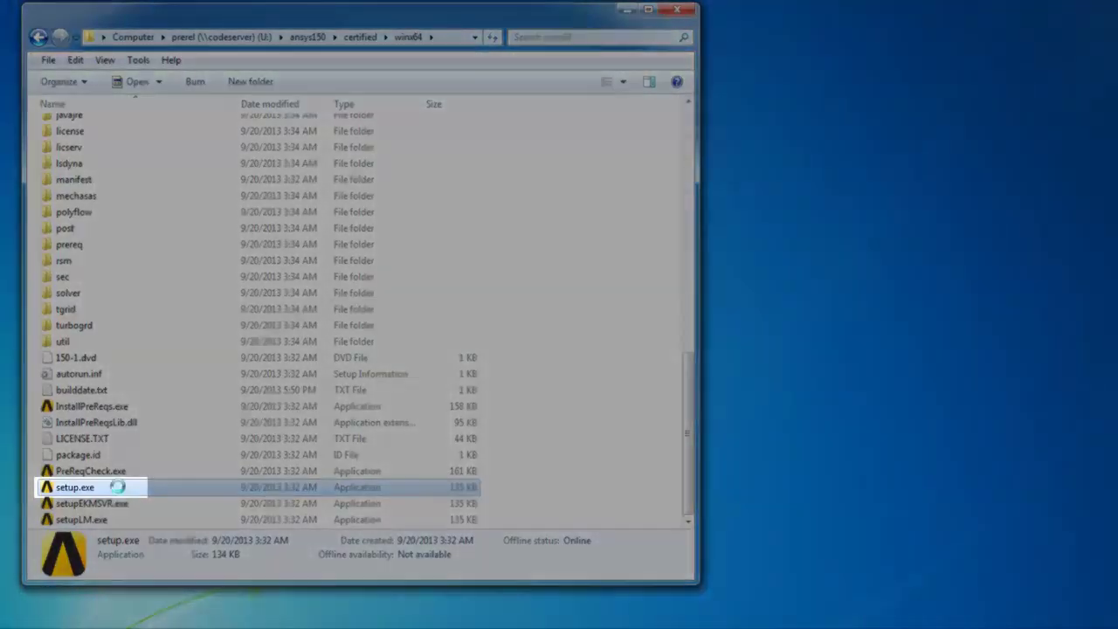
- Run setup.exe as administrator to open the ANSYS 15.0 Release launcher
{"action": "right_click", "coordinate": [120, 492]}
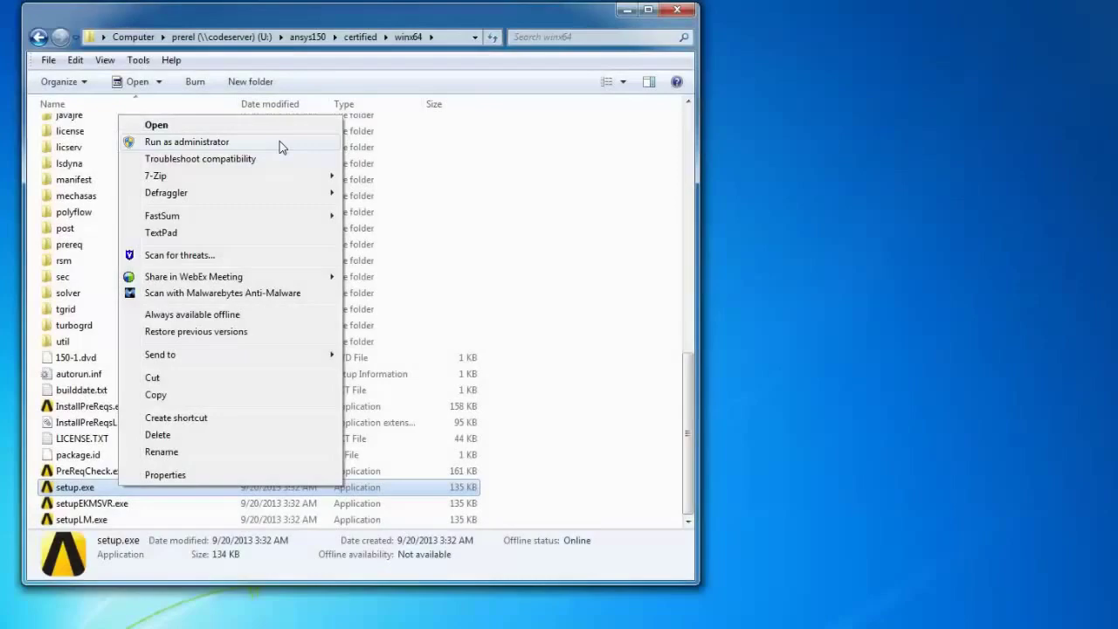
{"action": "left_click", "coordinate": [282, 147]}
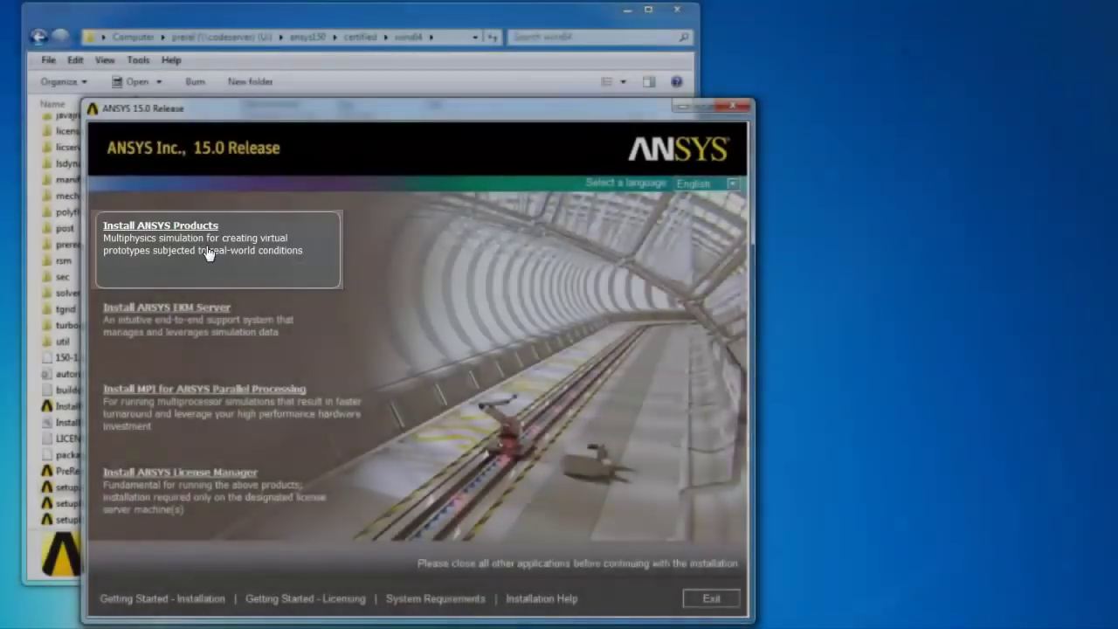
- Start Install ANSYS Products and accept the license agreement with I AGREE
{"action": "left_click", "coordinate": [209, 254]}
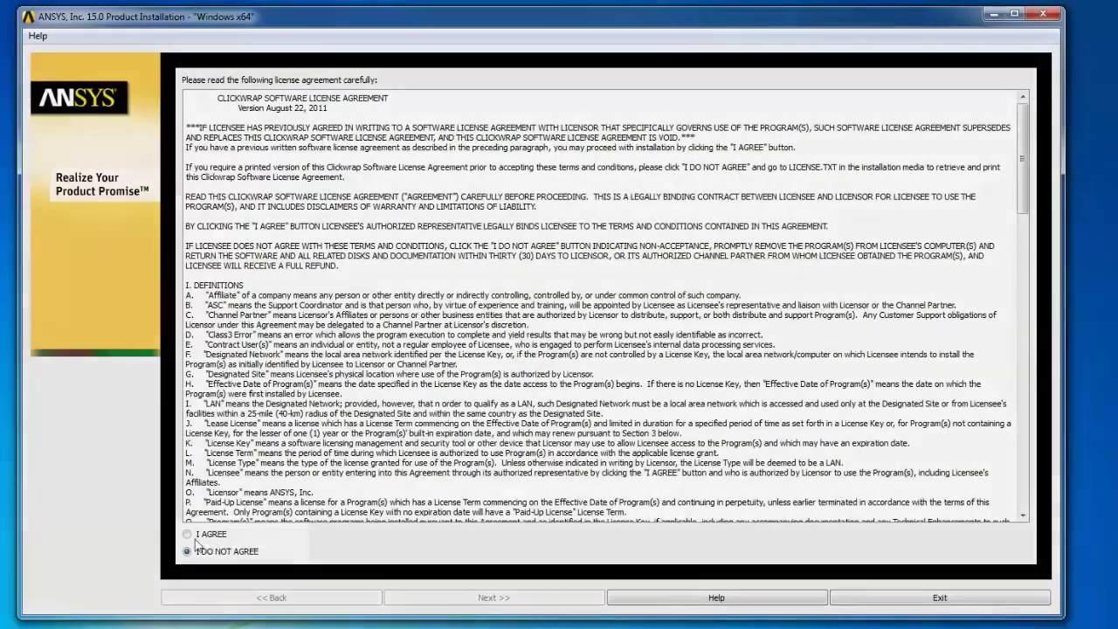
{"action": "left_click", "coordinate": [188, 535]}
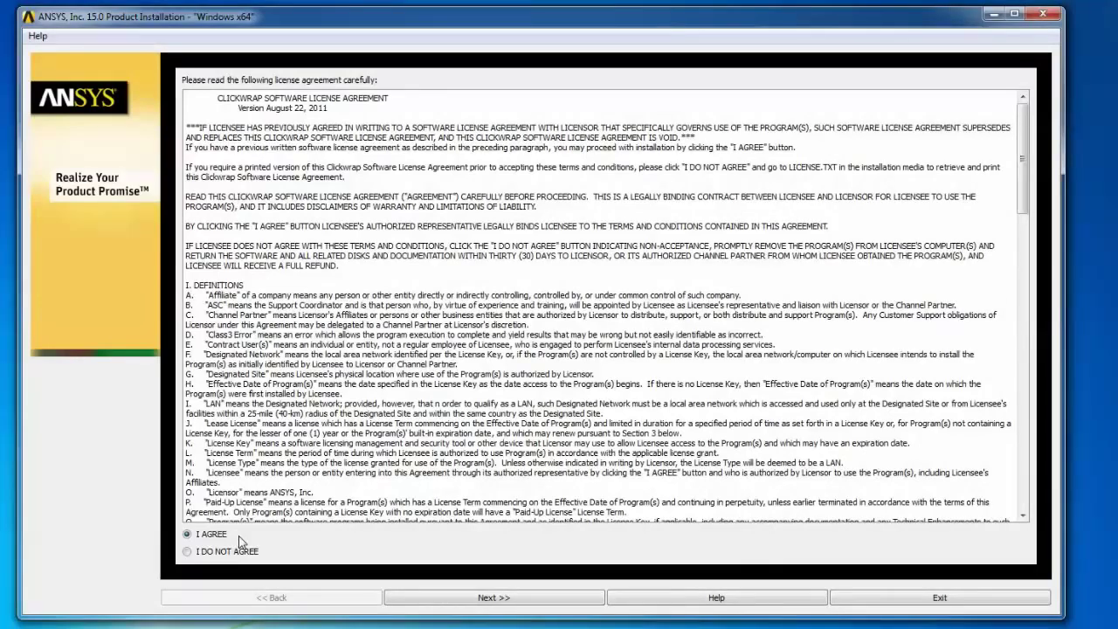
{"action": "left_click", "coordinate": [559, 599]}
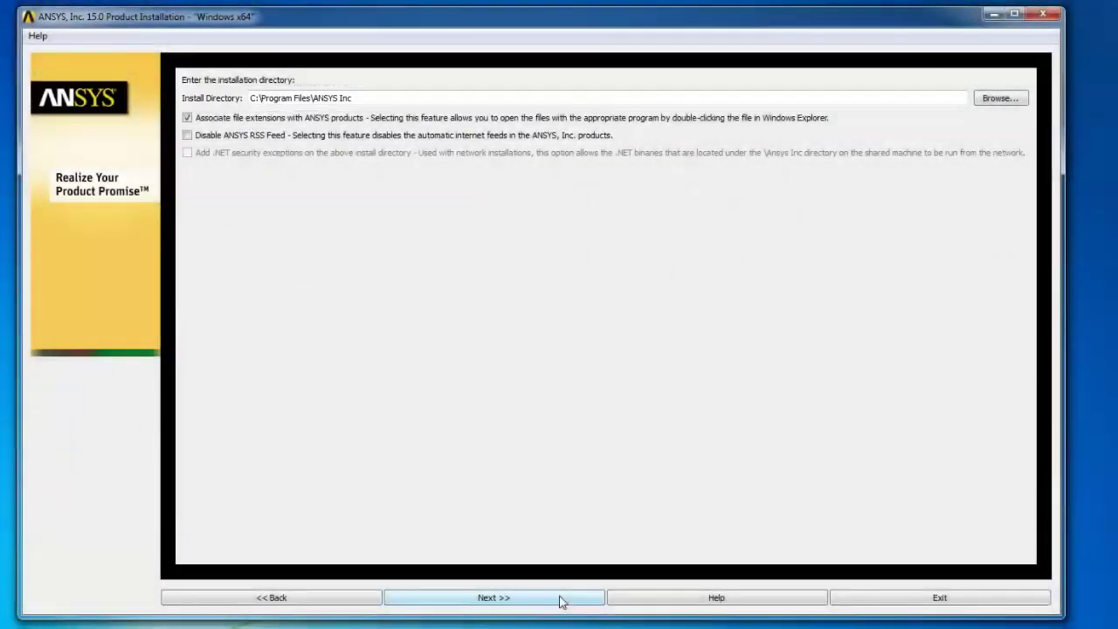
- Keep the default install directory C:\Program Files\ANSYS Inc and continue to product selection
{"action": "left_click", "coordinate": [561, 599]}
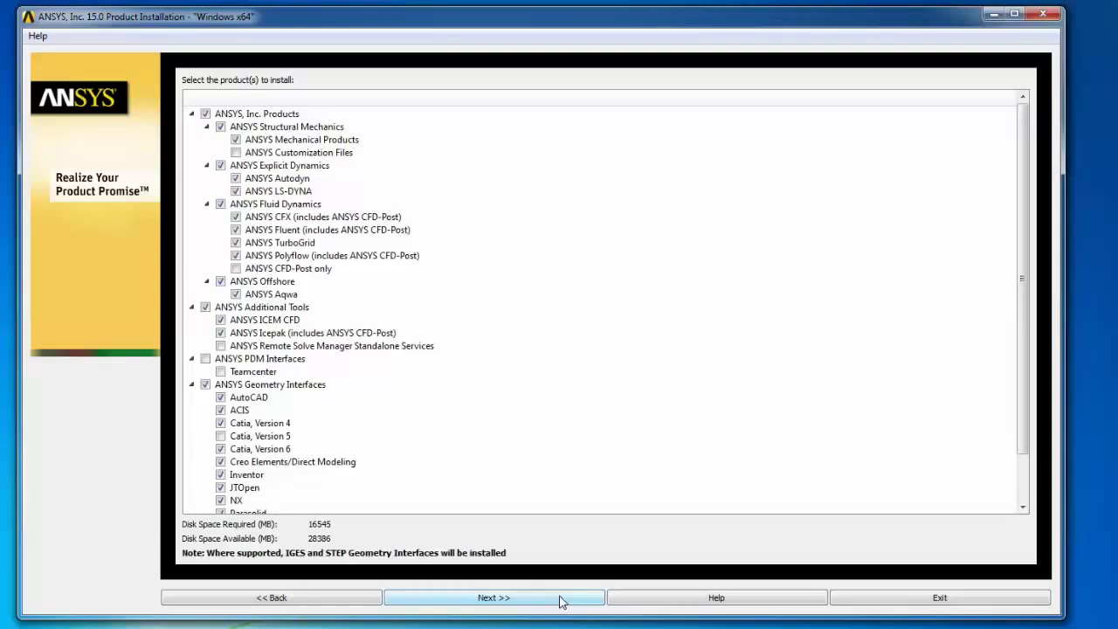
- Keep the preselected products and set Creo Parametric to Reader (CAD installation not required)
{"action": "left_click", "coordinate": [562, 599]}
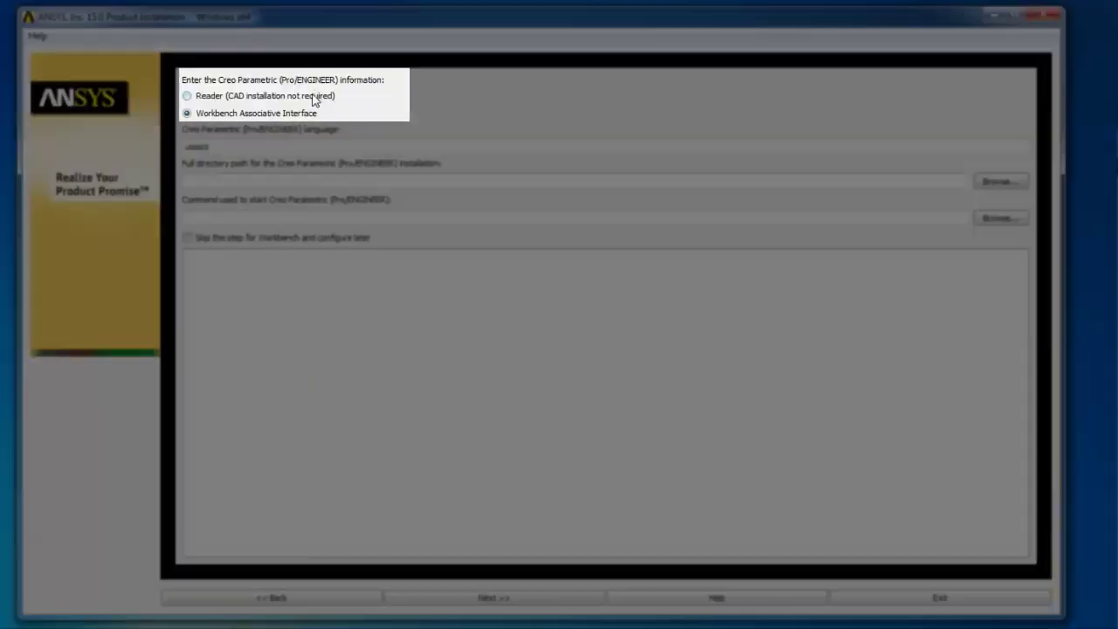
{"action": "left_click", "coordinate": [314, 97]}
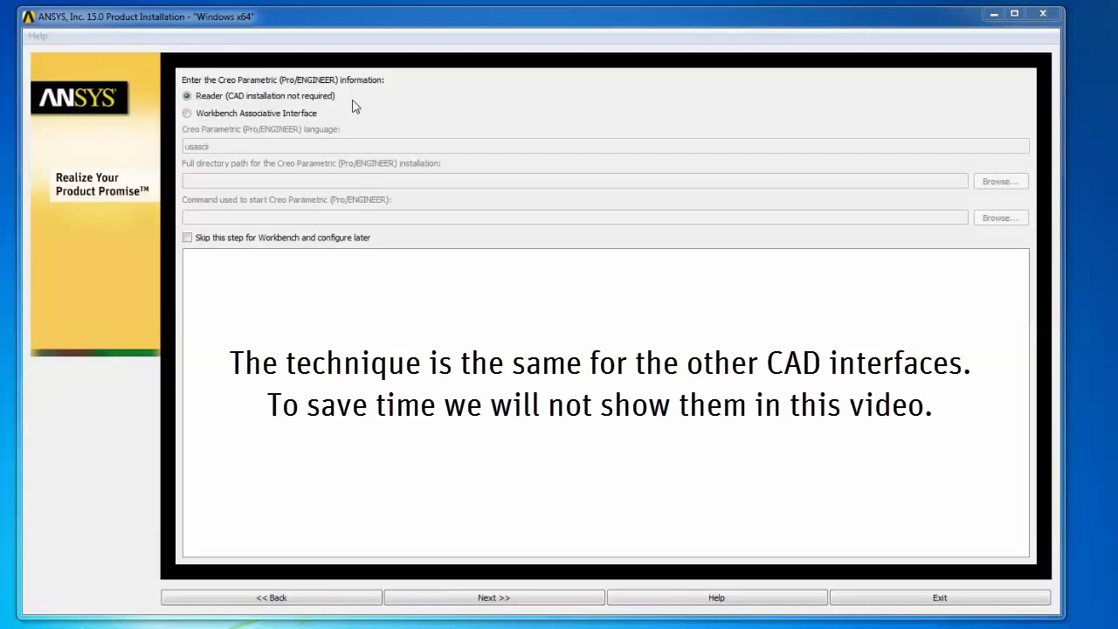
{"action": "left_click", "coordinate": [581, 605]}
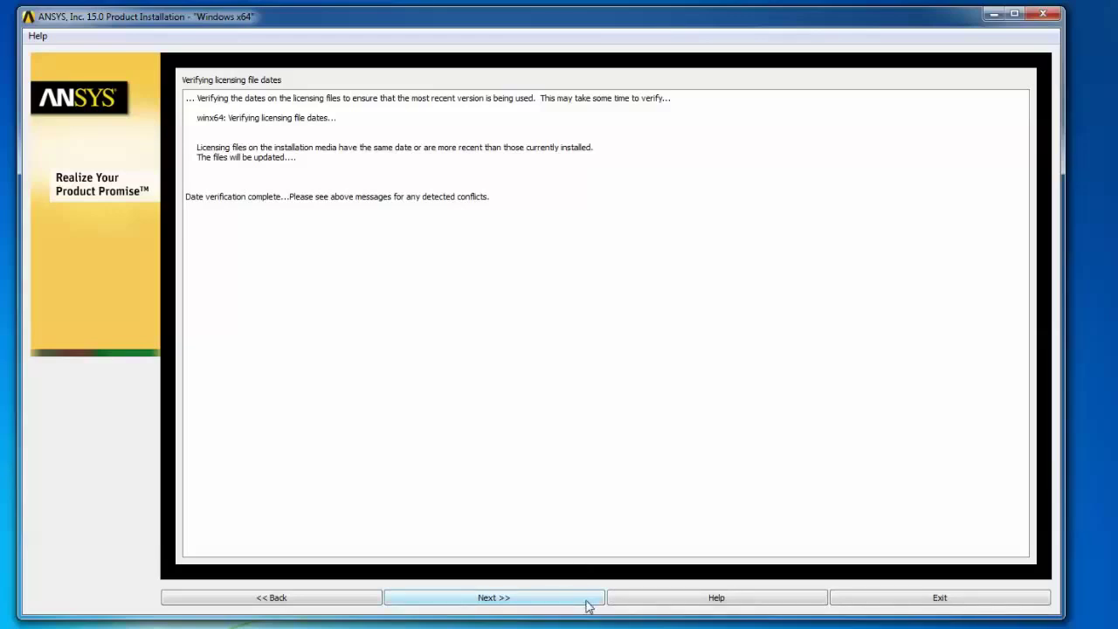
- Enter server_1 as Hostname 1, keeping the default ports 2325 and 1055
{"action": "left_click", "coordinate": [587, 603]}
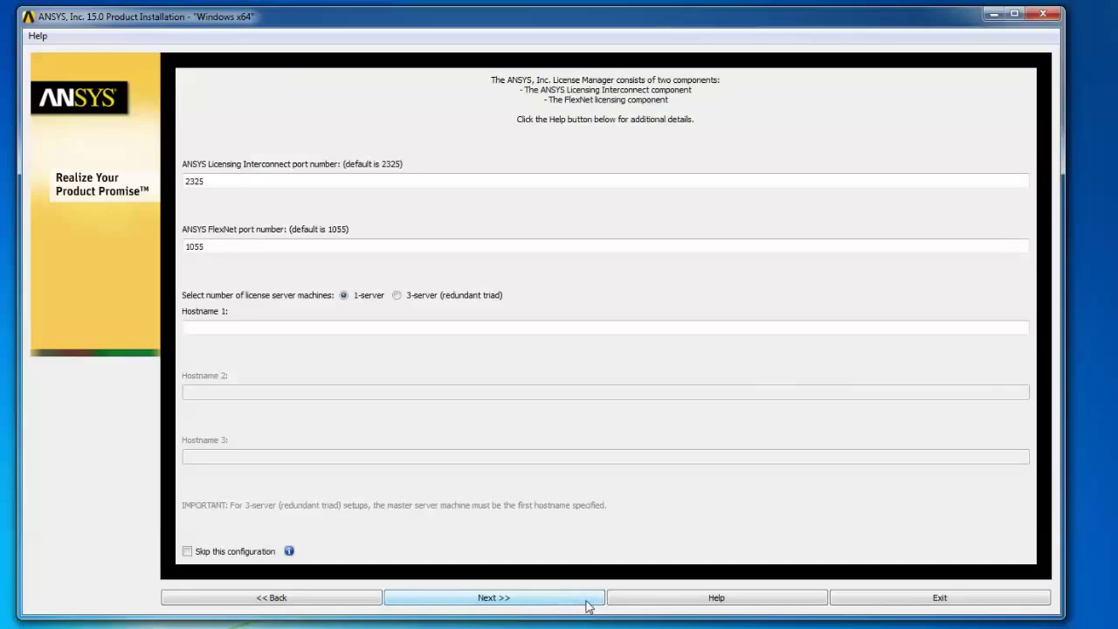
{"action": "left_click", "coordinate": [466, 327]}
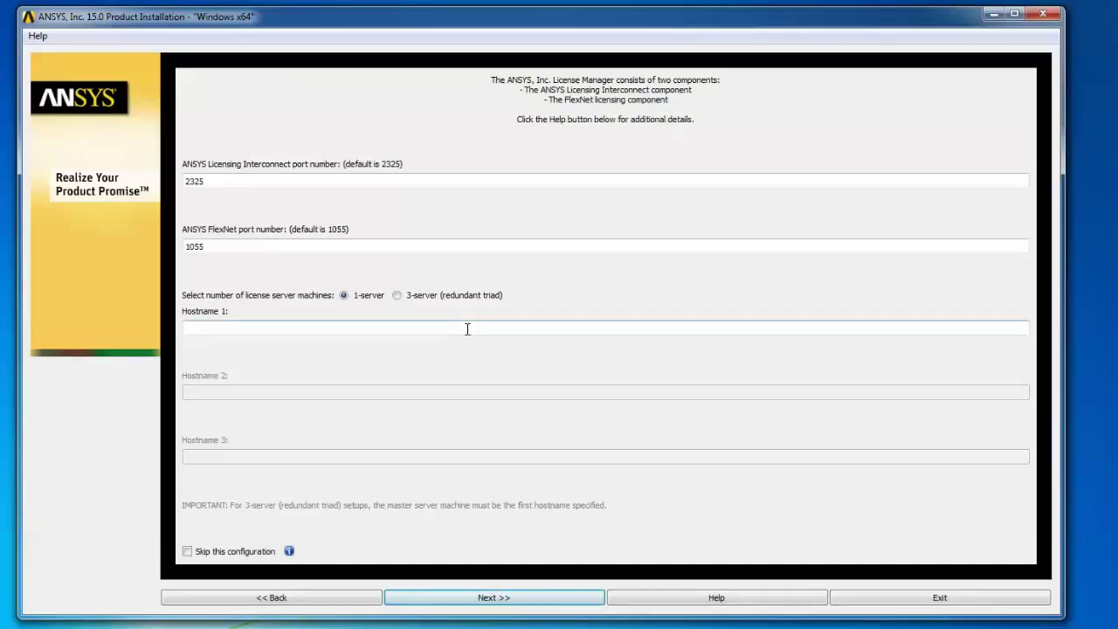
{"action": "left_click", "coordinate": [466, 328]}
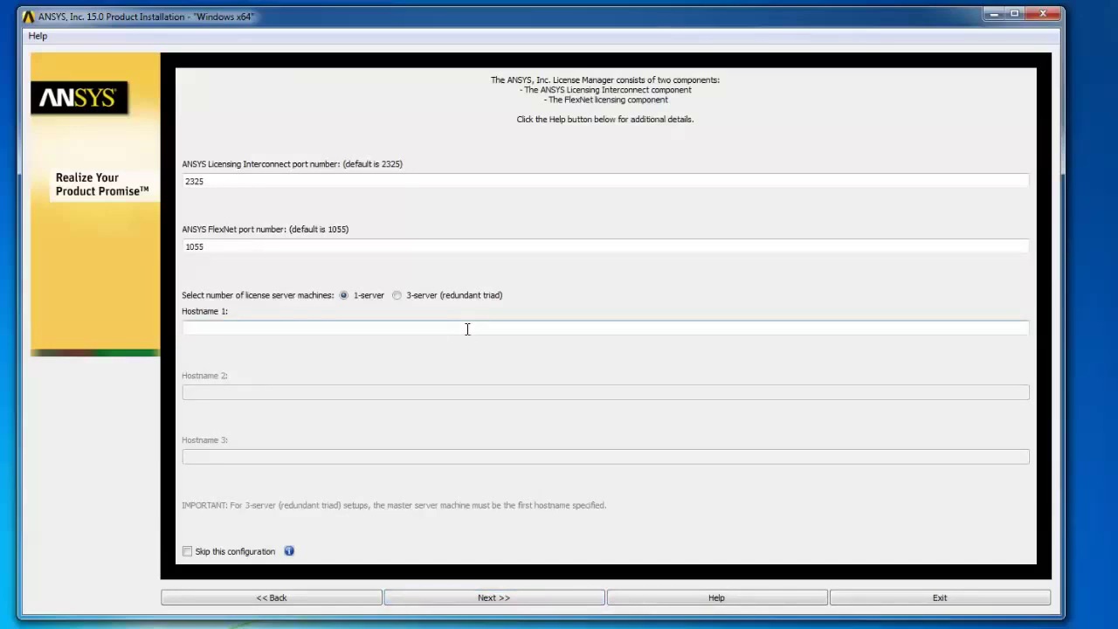
{"action": "type", "text": "serv"}
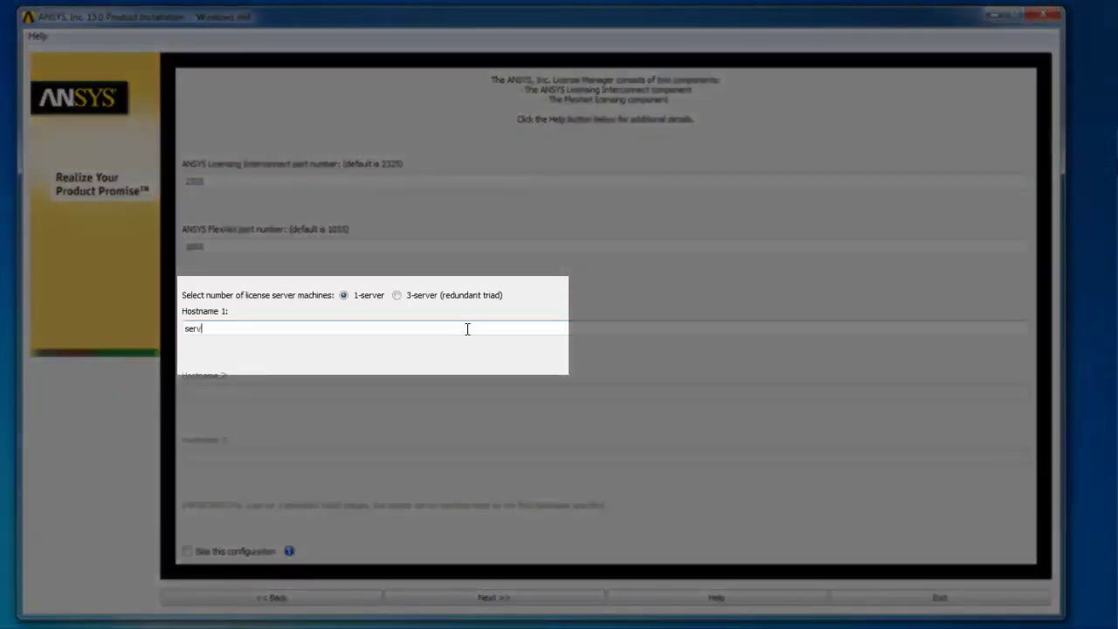
{"action": "type", "text": "er_"}
{"action": "type", "text": "1"}
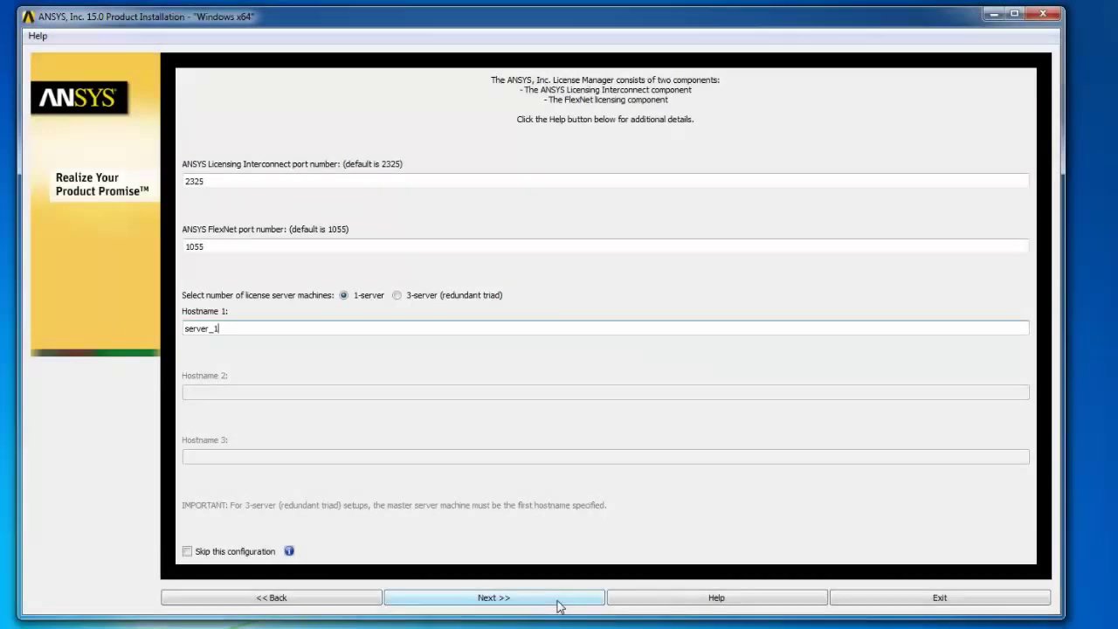
- Confirm the reviewed settings and install the selected products to 100%
{"action": "left_click", "coordinate": [560, 606]}
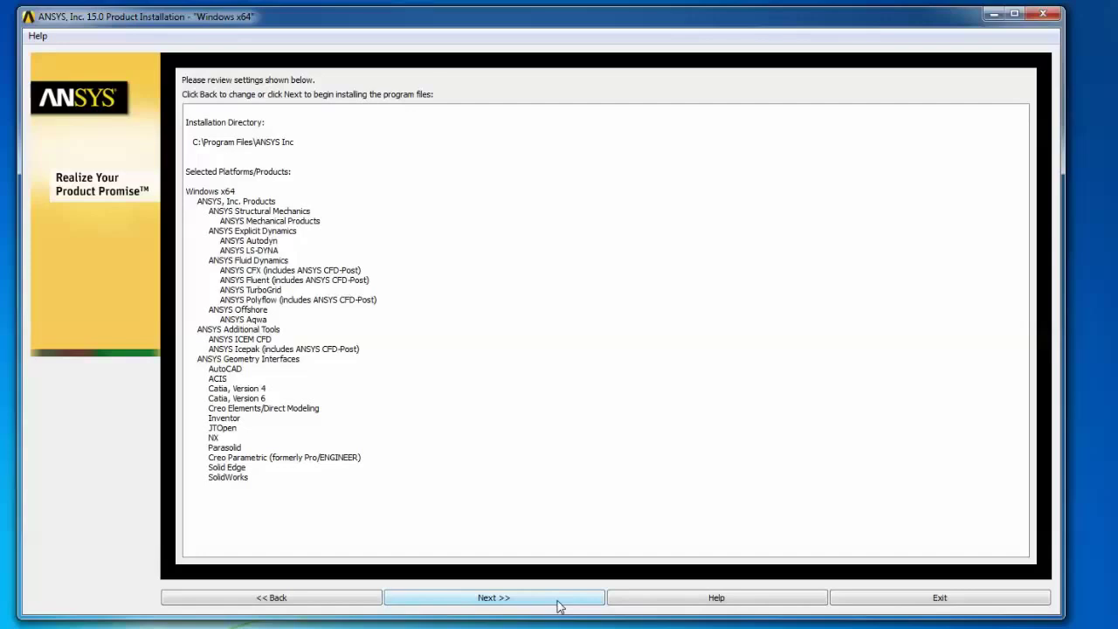
{"action": "left_click", "coordinate": [559, 599]}
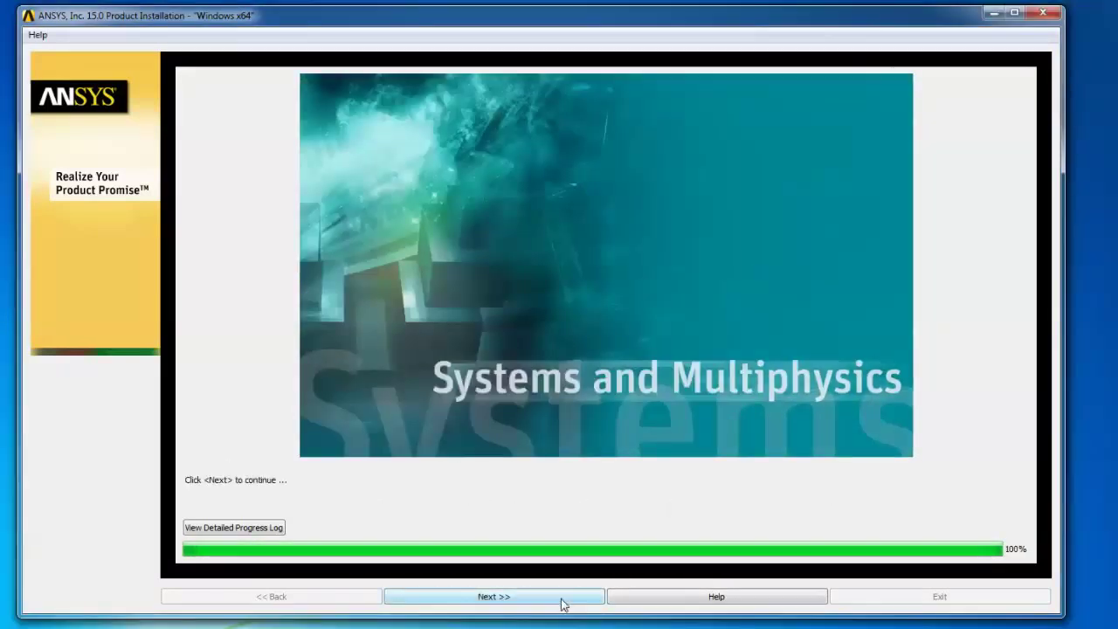
- Move past the completion notes and finish the installer, skipping the survey
{"action": "left_click", "coordinate": [562, 601]}
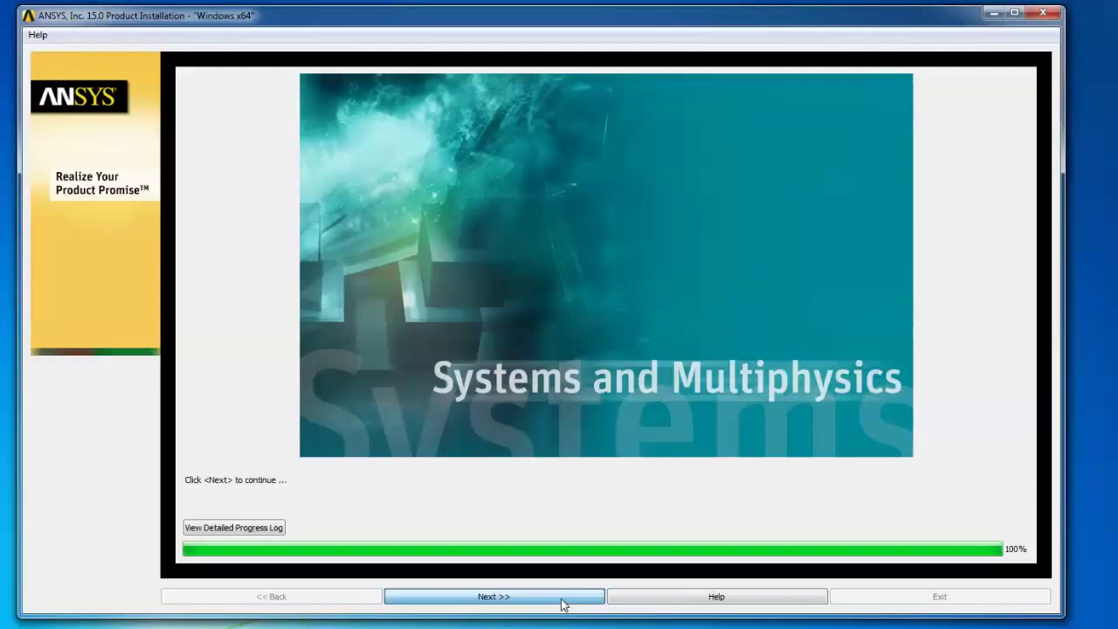
{"action": "left_click", "coordinate": [562, 601]}
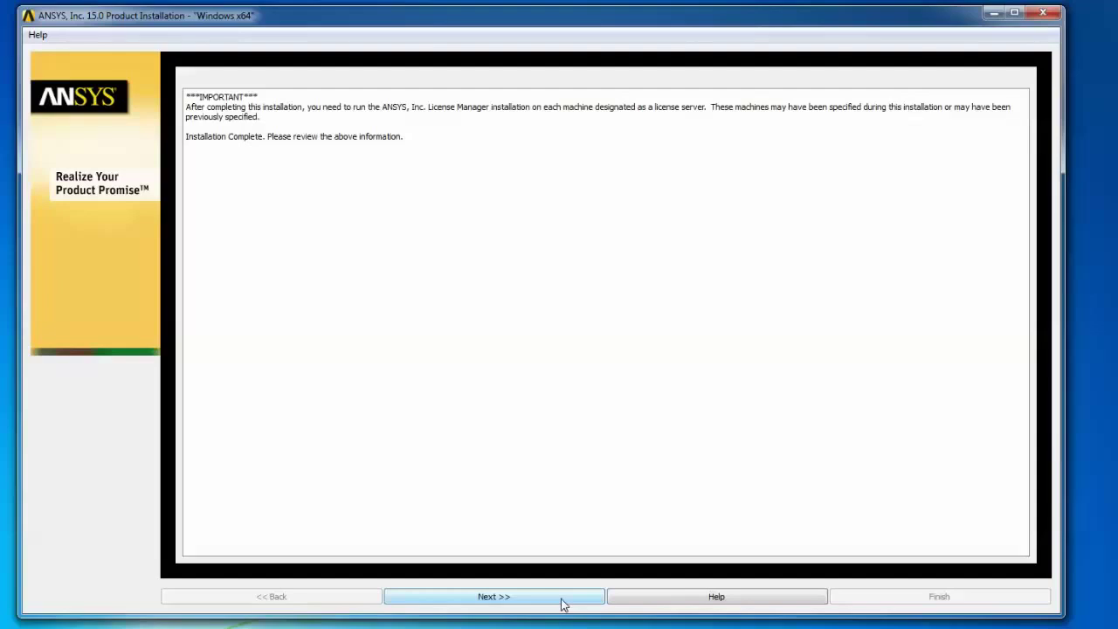
{"action": "left_click", "coordinate": [563, 602]}
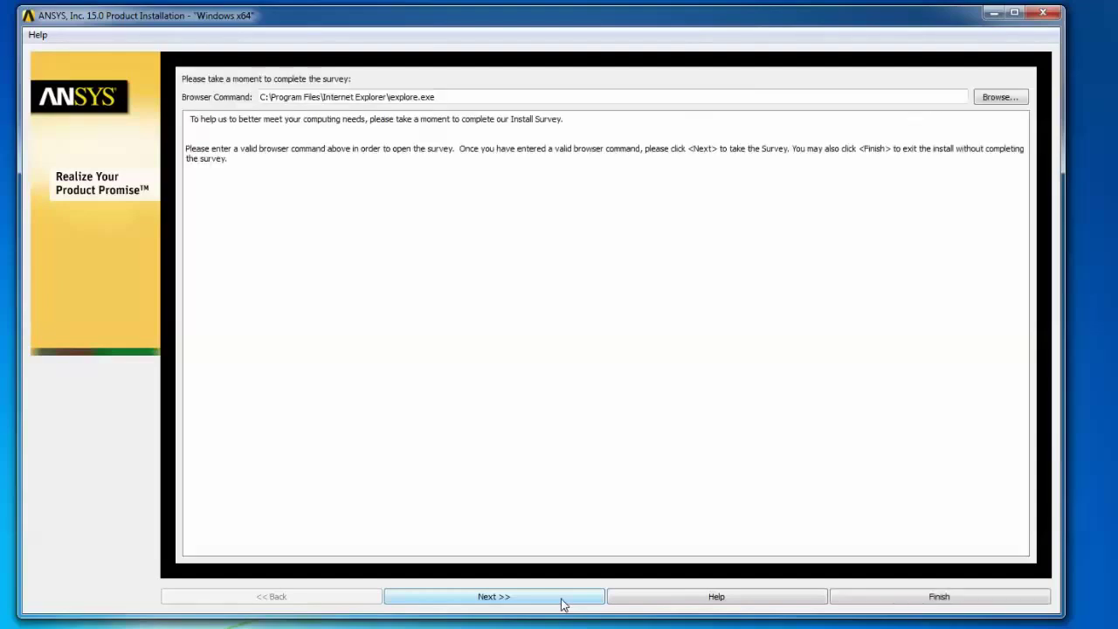
{"action": "left_click", "coordinate": [904, 604]}
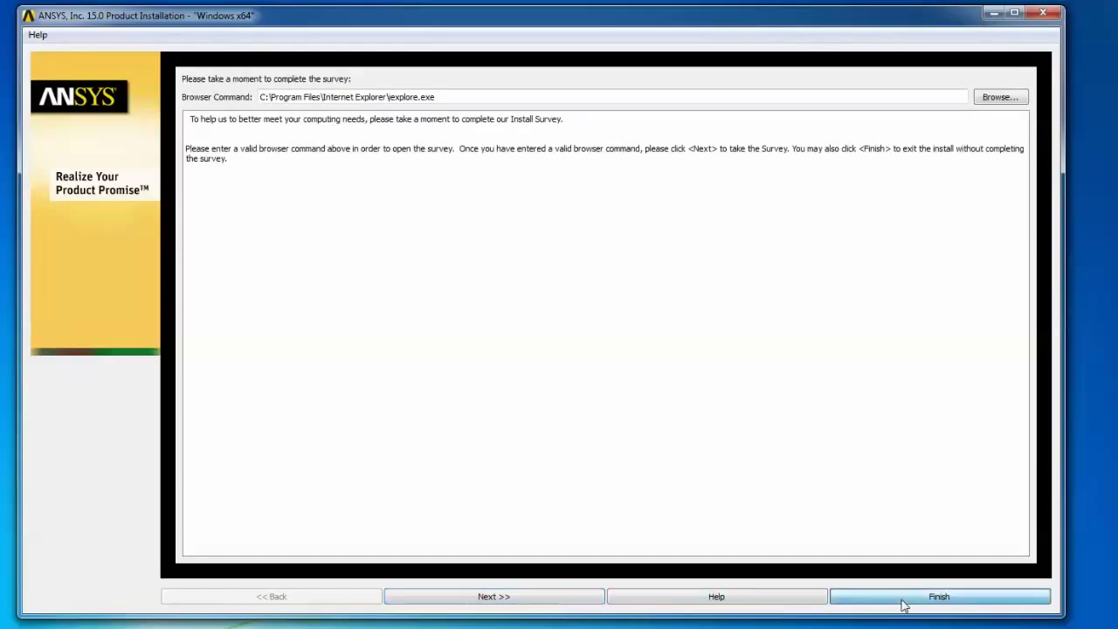